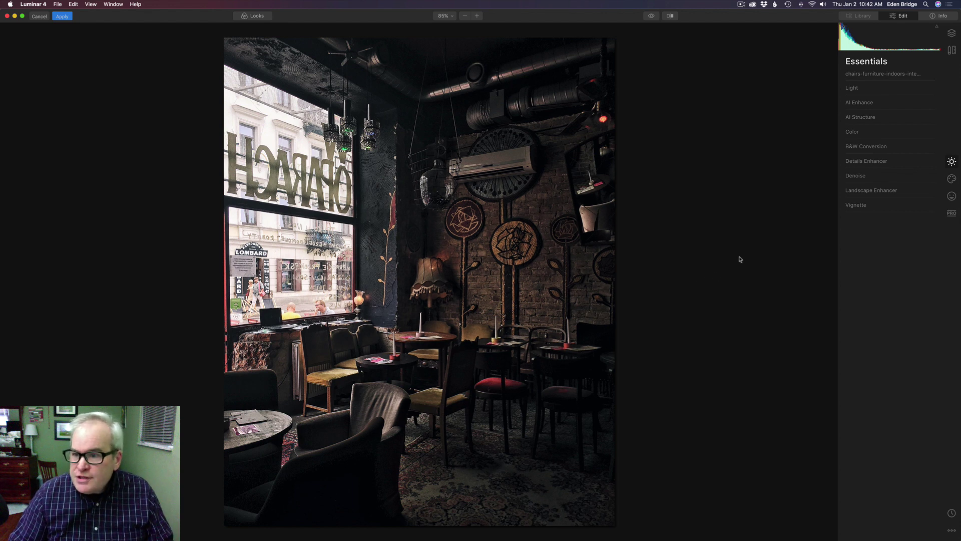
Step: Raise AI Accent to 37 under AI Enhance, leaving AI Sky Enhancer at 0
click(880, 104)
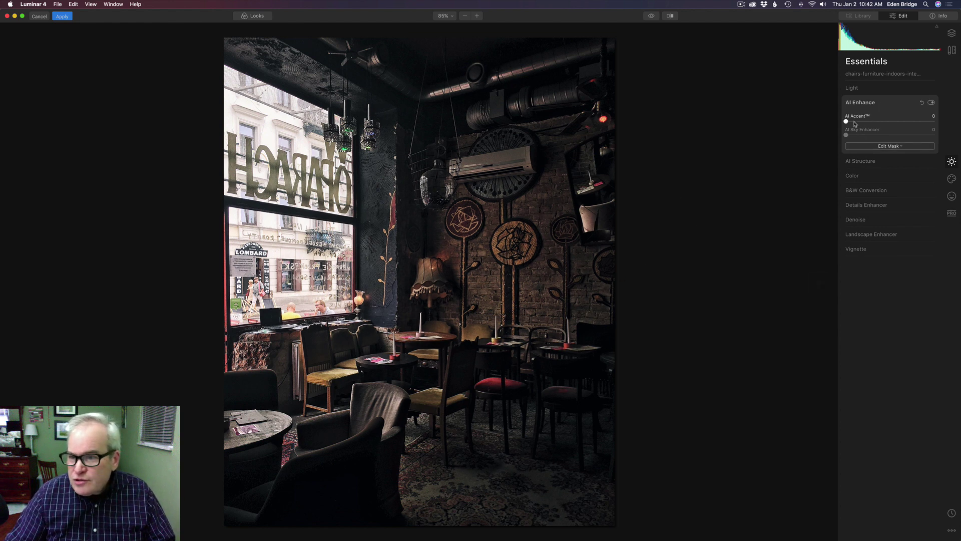
drag(846, 122, 880, 124)
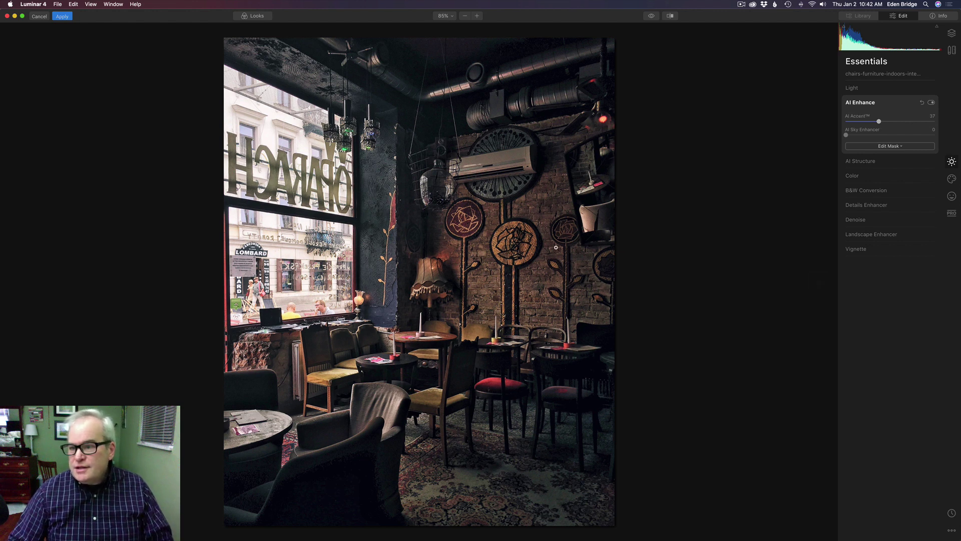
Step: Switch to the Creative filters and expand the Dramatic filter's sliders
click(952, 179)
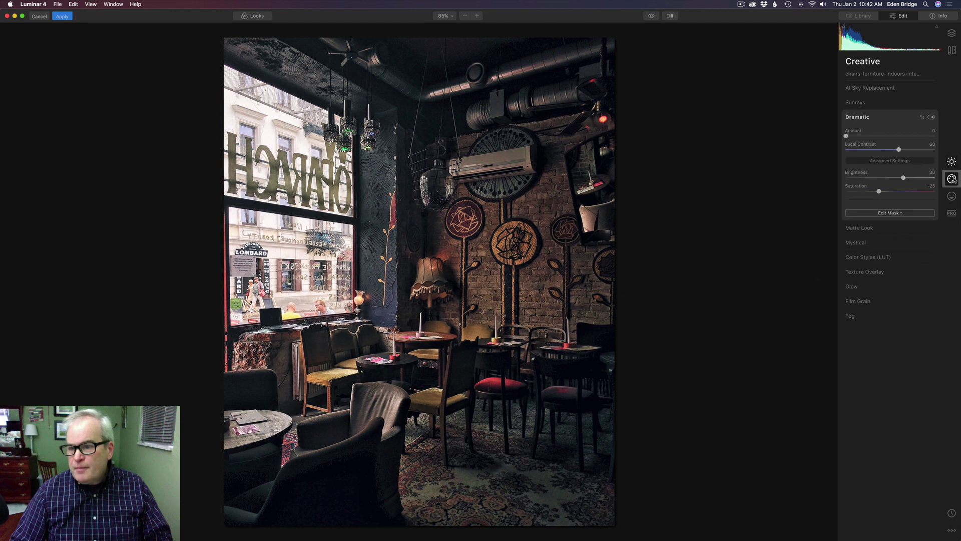
click(872, 118)
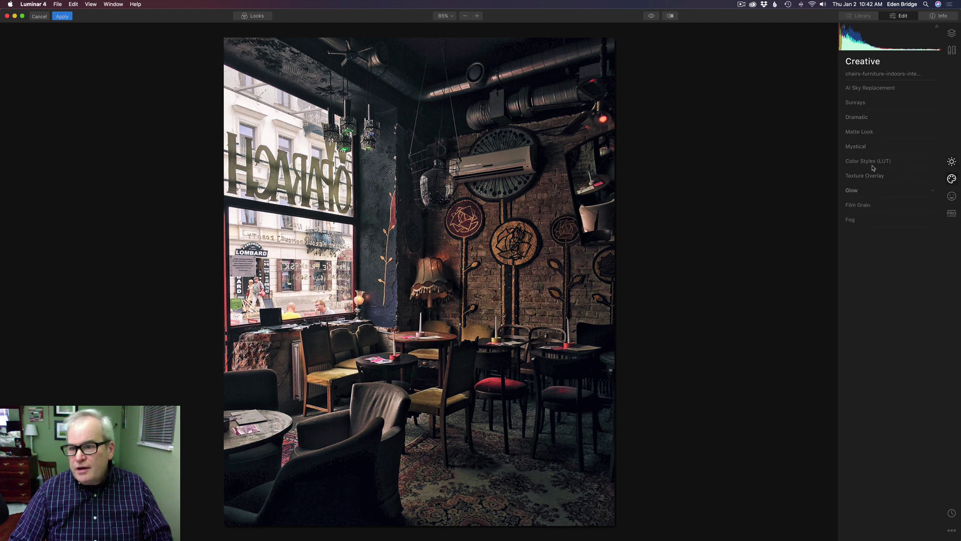
click(865, 119)
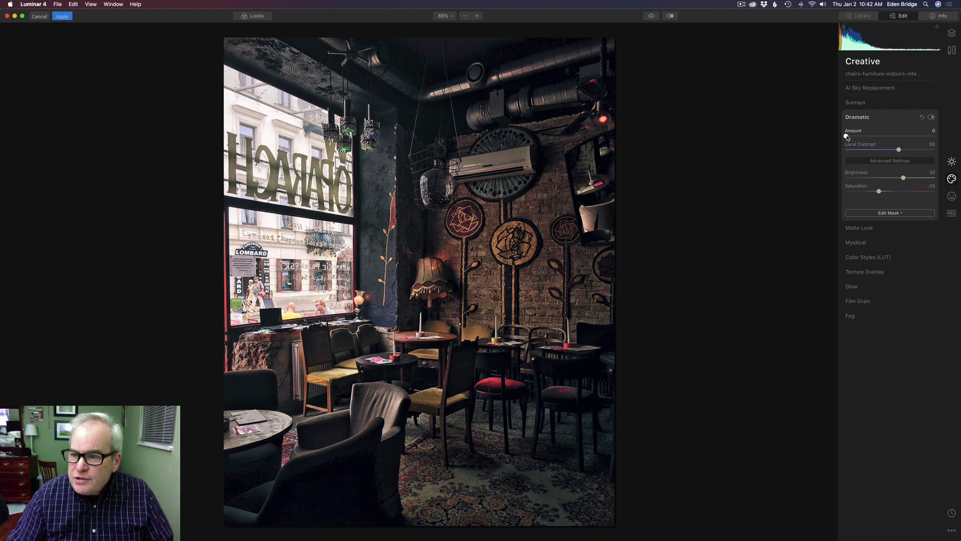
Step: Set Dramatic Amount to 68, Local Contrast to 64 and lower Brightness to about 2
drag(846, 137, 917, 151)
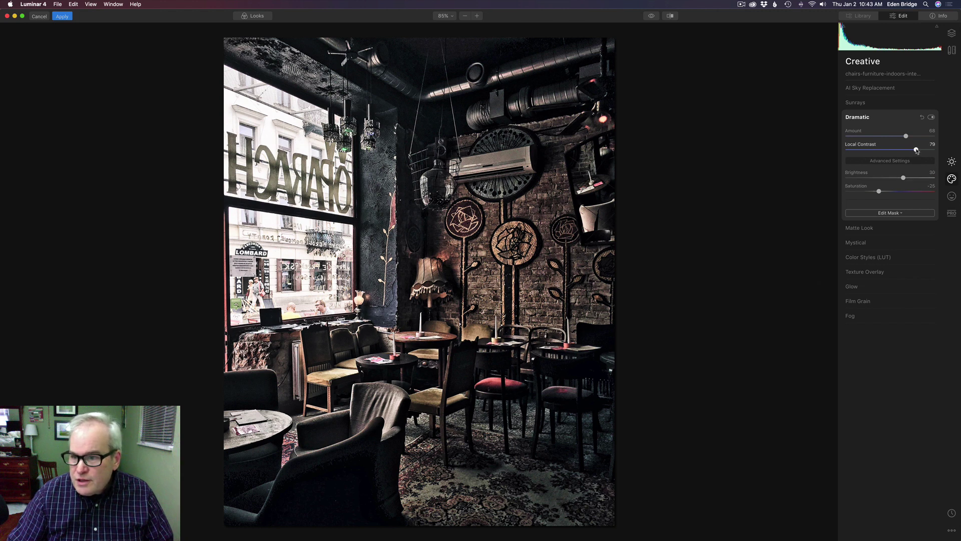
drag(917, 150, 903, 151)
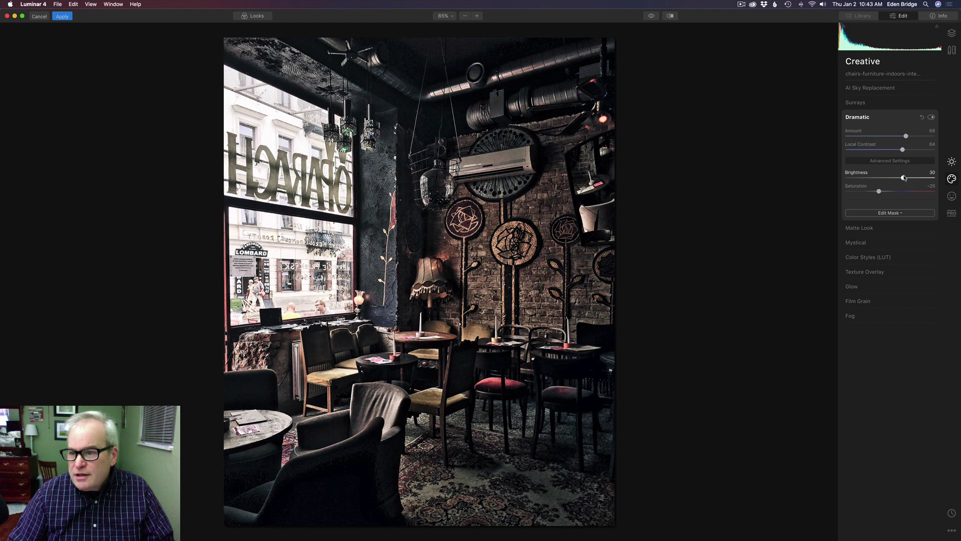
mouse_move(904, 178)
mouse_down()
mouse_move(913, 179)
mouse_move(891, 179)
mouse_up()
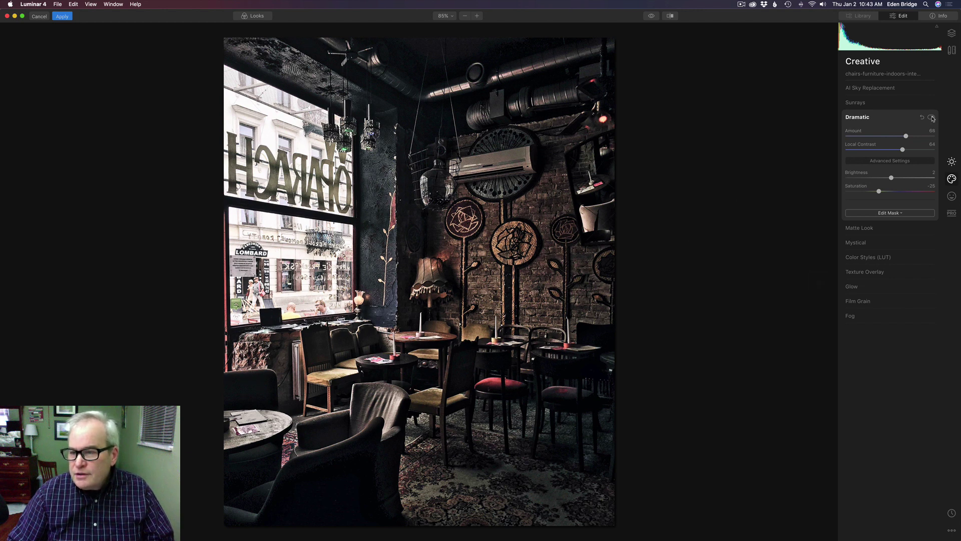
Step: Toggle the Dramatic filter off and on to compare, leaving it enabled
click(932, 118)
click(932, 118)
click(932, 118)
click(932, 118)
click(932, 118)
click(932, 118)
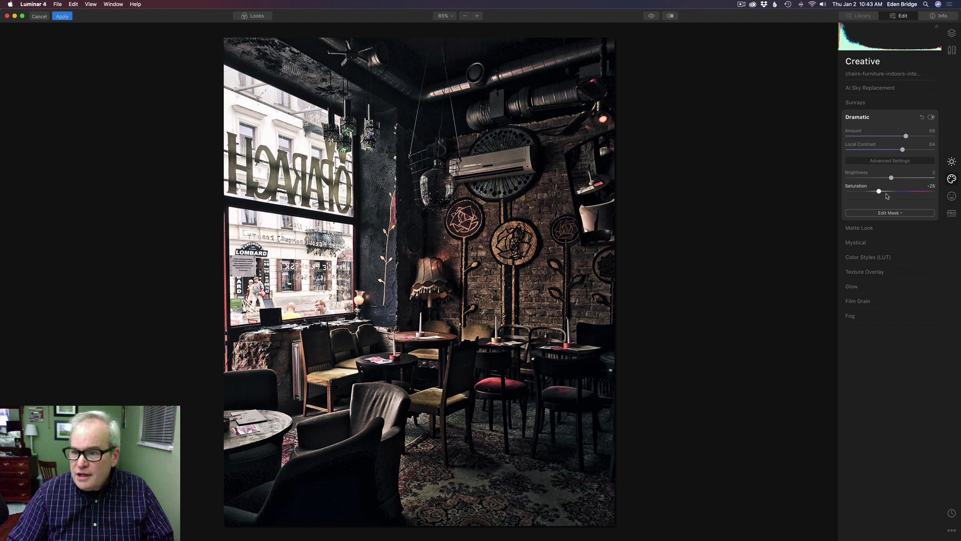
Step: Pull Dramatic Saturation fully down, then back up to -37 for muted colours
drag(879, 192, 841, 194)
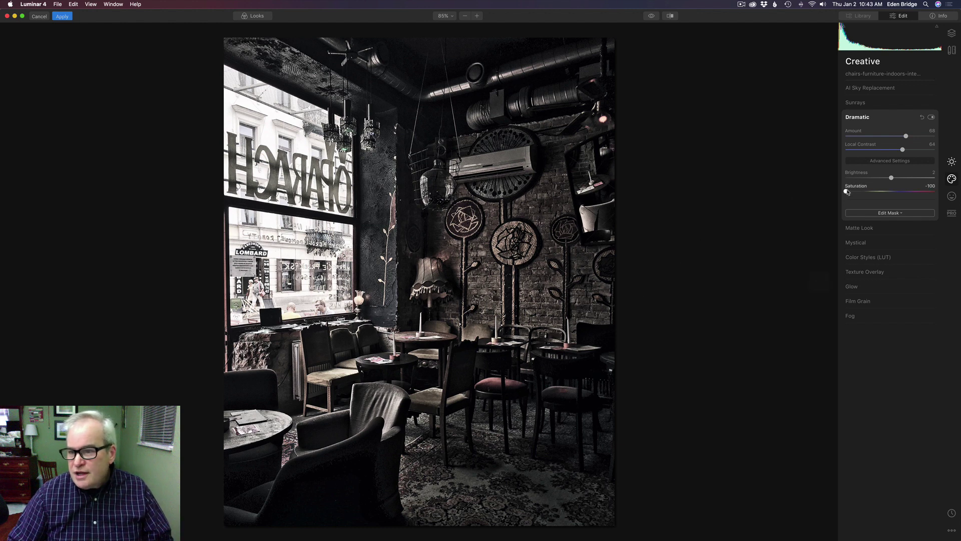
drag(846, 192, 876, 195)
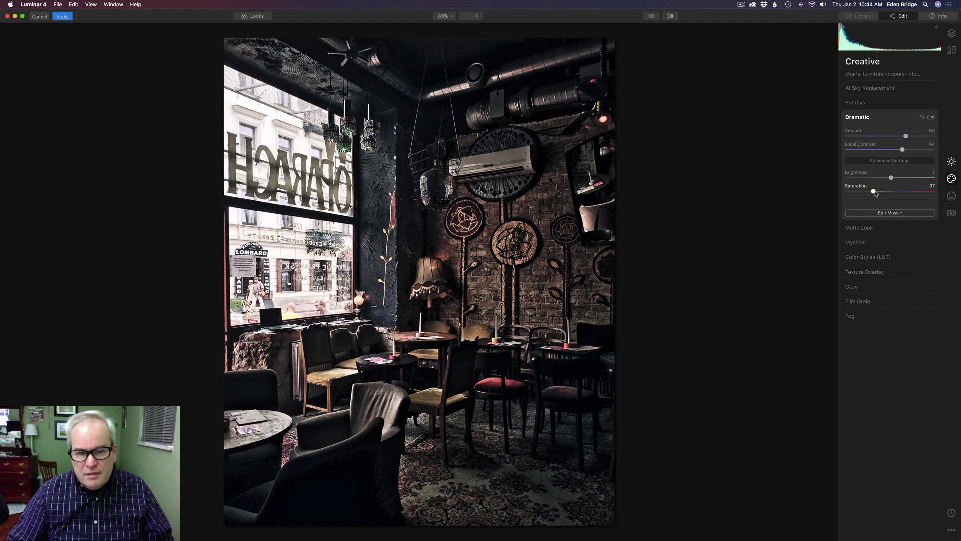
click(670, 16)
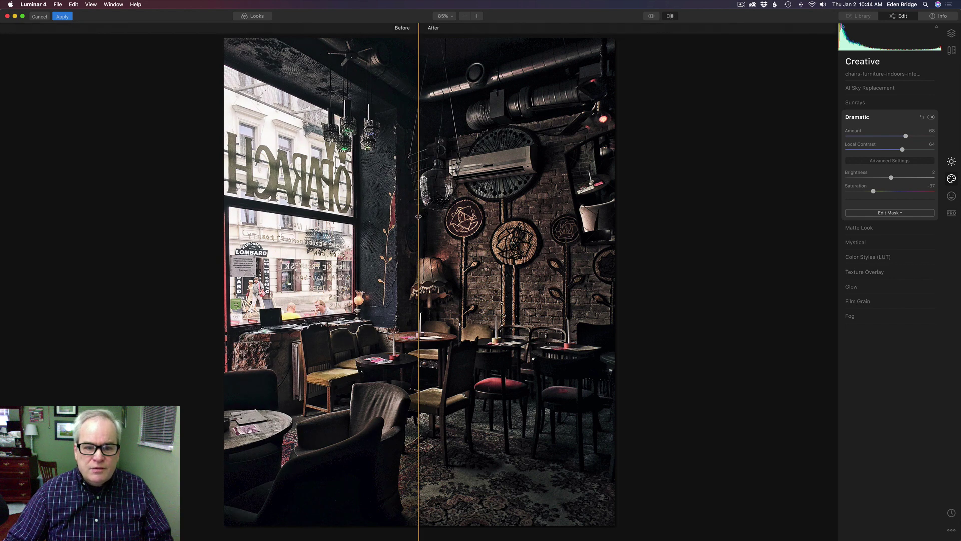
mouse_move(419, 217)
mouse_down()
mouse_move(595, 222)
mouse_move(185, 208)
mouse_move(633, 236)
mouse_move(180, 197)
mouse_move(575, 220)
mouse_move(178, 200)
mouse_move(592, 223)
mouse_move(420, 221)
mouse_up()
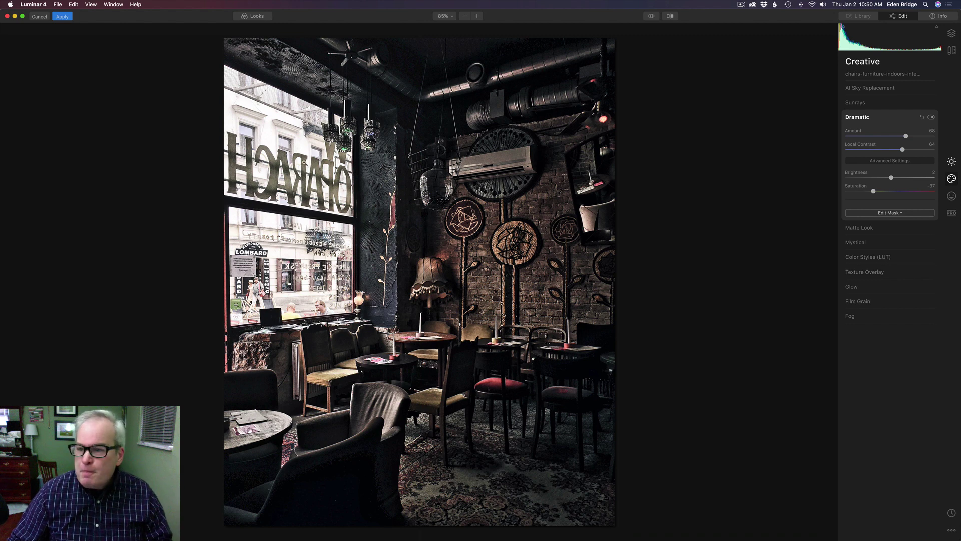
Step: Add a new adjustment layer, Adjustment Layer 1, from the Layers panel
click(952, 34)
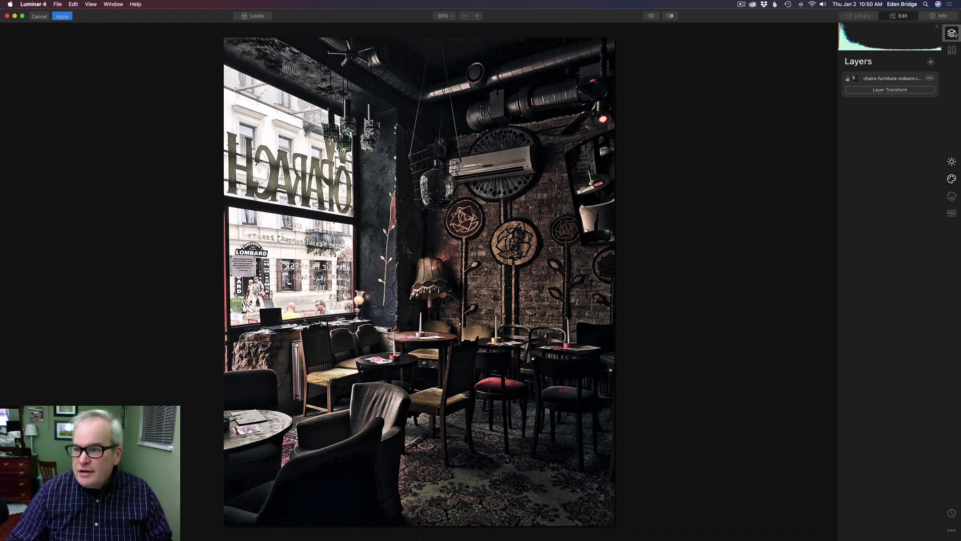
click(931, 62)
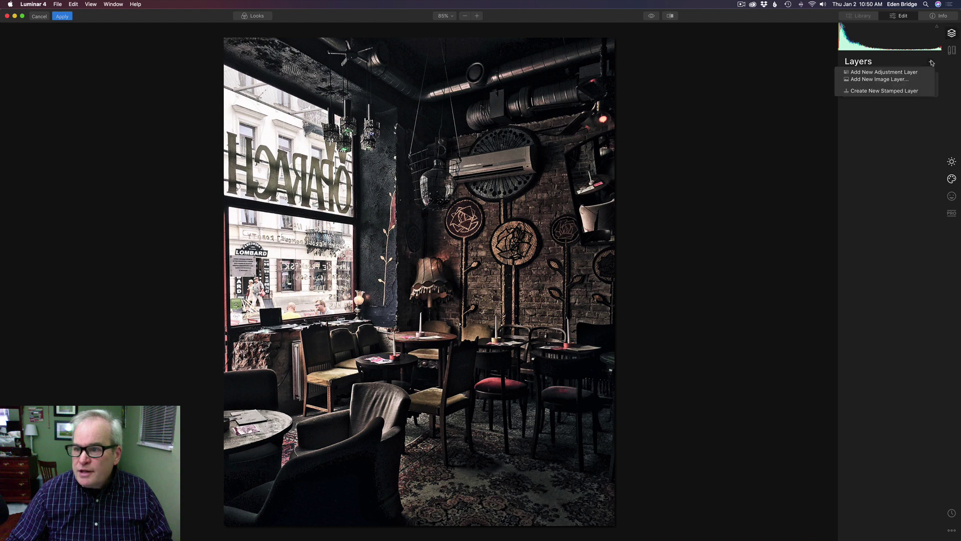
click(889, 73)
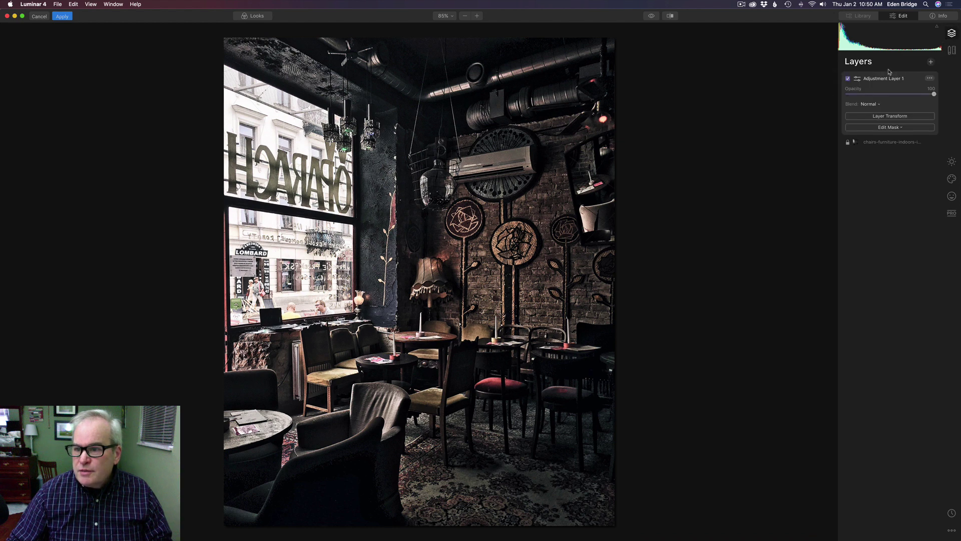
Step: Expand Essentials > Light on the new layer and start a brush mask for it
click(952, 162)
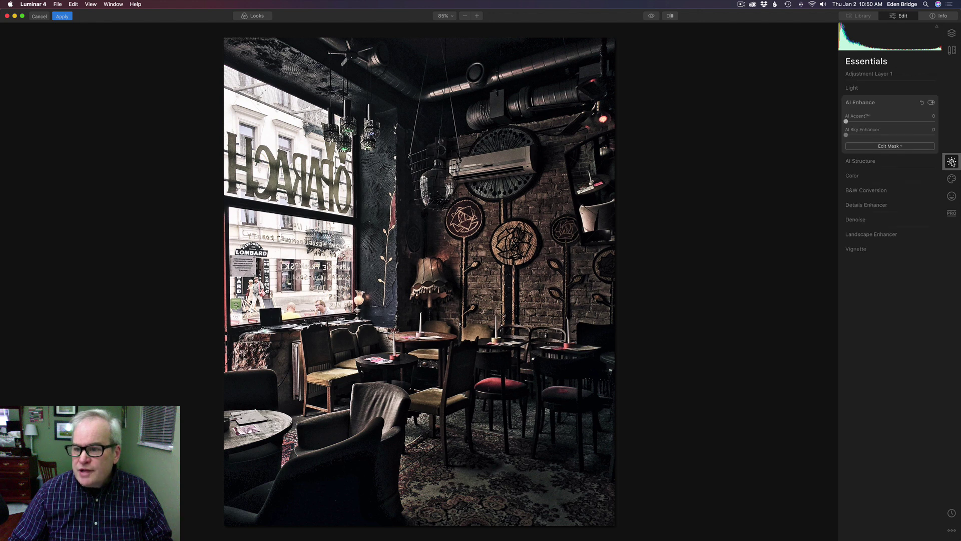
click(892, 88)
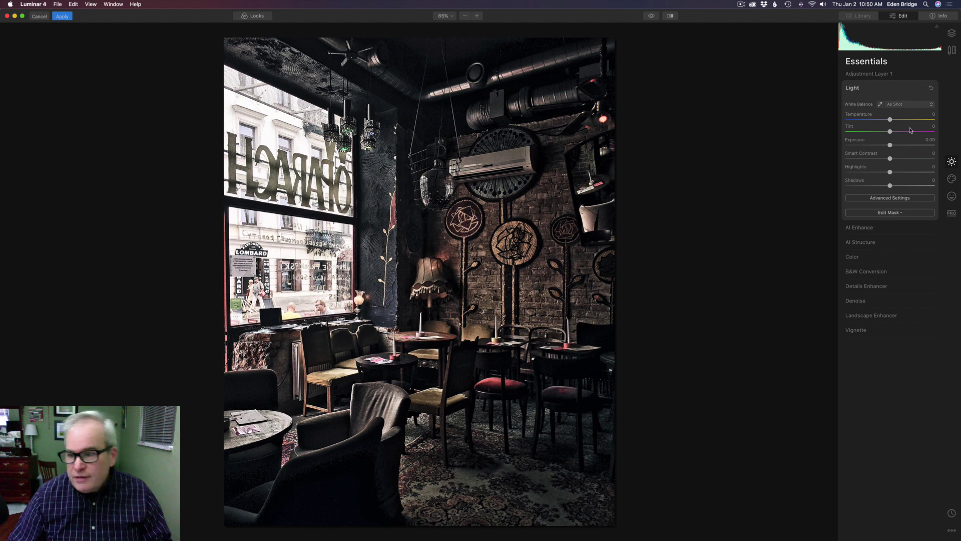
click(895, 213)
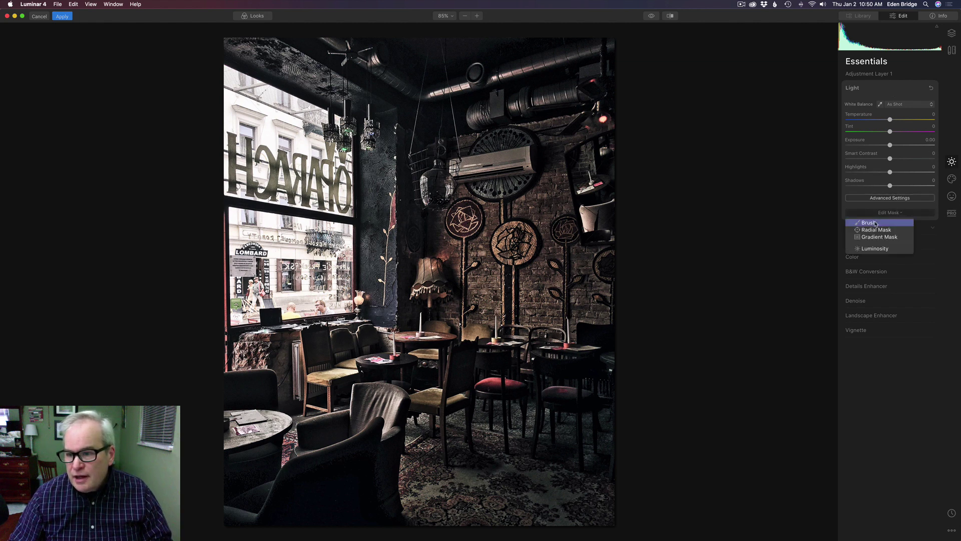
click(875, 223)
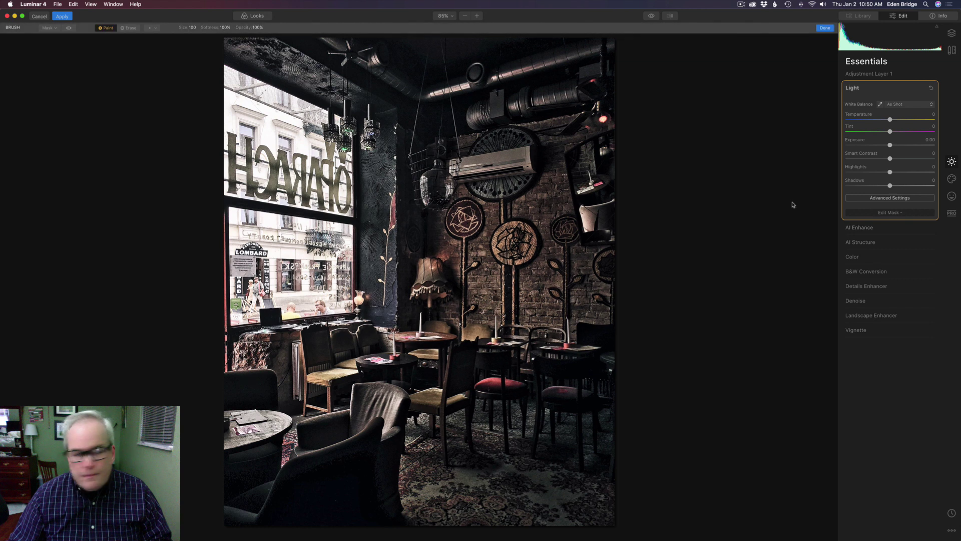
Step: Show the mask overlay and brush-paint the left window area and lower-left chairs
click(70, 29)
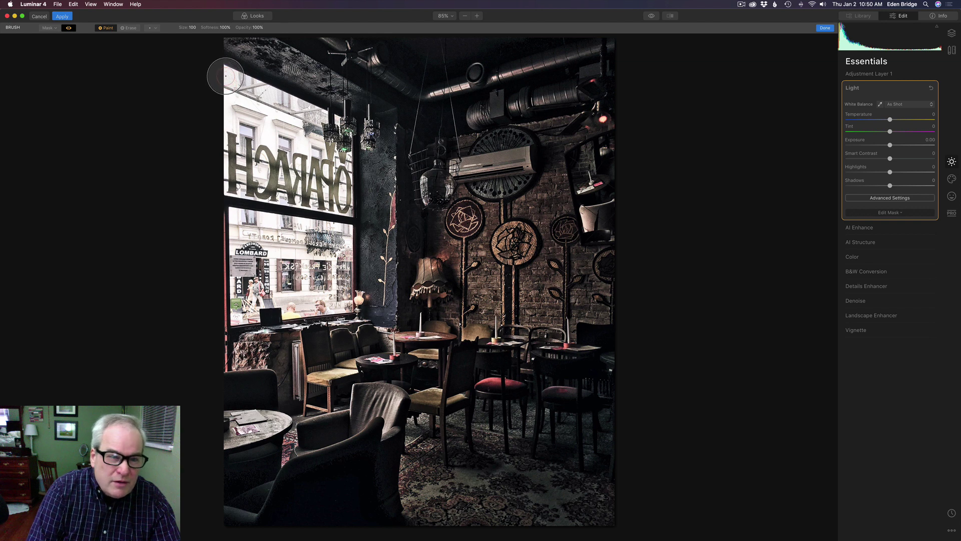
mouse_move(226, 80)
mouse_down()
mouse_move(338, 128)
mouse_move(343, 297)
mouse_move(343, 309)
mouse_move(208, 328)
mouse_up()
mouse_move(214, 236)
mouse_down()
mouse_move(225, 113)
mouse_move(296, 127)
mouse_move(219, 96)
mouse_move(244, 293)
mouse_move(254, 300)
mouse_move(321, 290)
mouse_move(270, 299)
mouse_move(321, 276)
mouse_move(315, 119)
mouse_move(307, 235)
mouse_move(281, 142)
mouse_move(278, 250)
mouse_move(259, 131)
mouse_move(262, 256)
mouse_move(249, 194)
mouse_move(294, 242)
mouse_move(292, 273)
mouse_up()
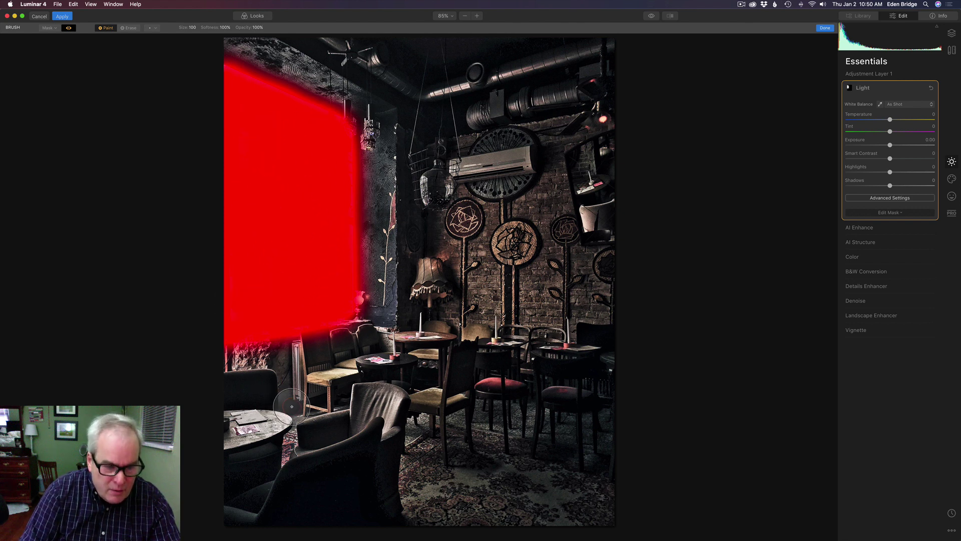
click(276, 422)
mouse_move(276, 422)
mouse_down()
mouse_move(217, 434)
mouse_move(327, 425)
mouse_move(372, 396)
mouse_move(392, 402)
mouse_move(387, 420)
mouse_move(376, 399)
mouse_move(302, 447)
mouse_up()
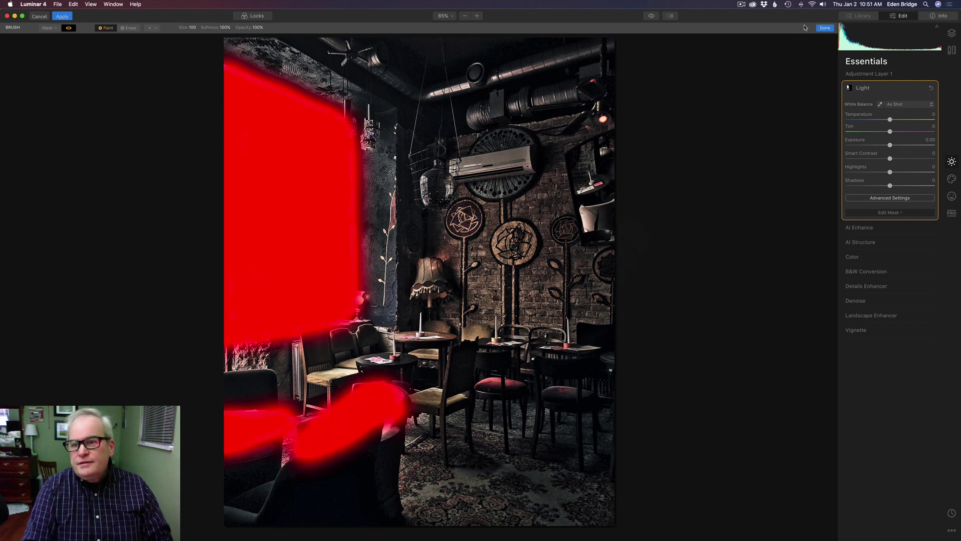
Step: Finish the mask, then set masked Highlights to -71 and Exposure to about -1.46
click(824, 28)
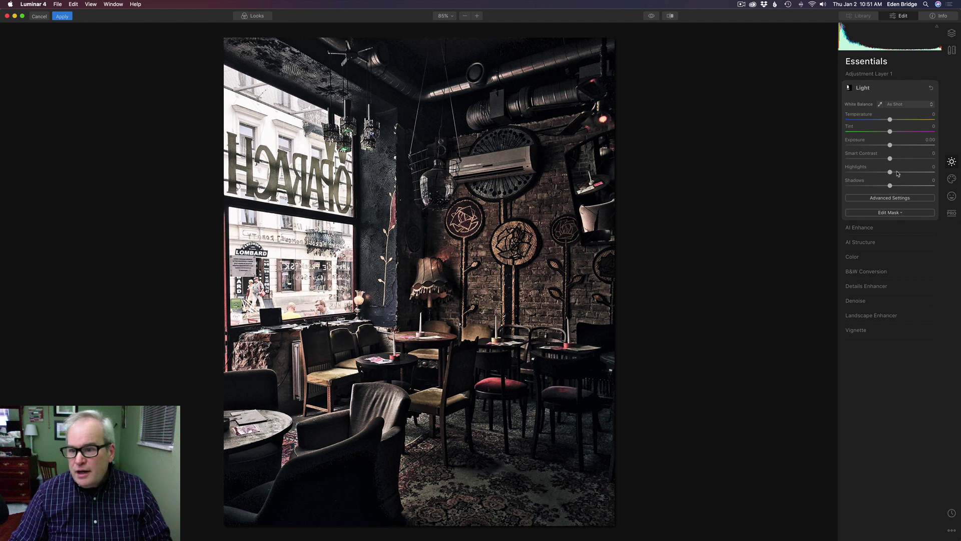
drag(890, 172, 856, 171)
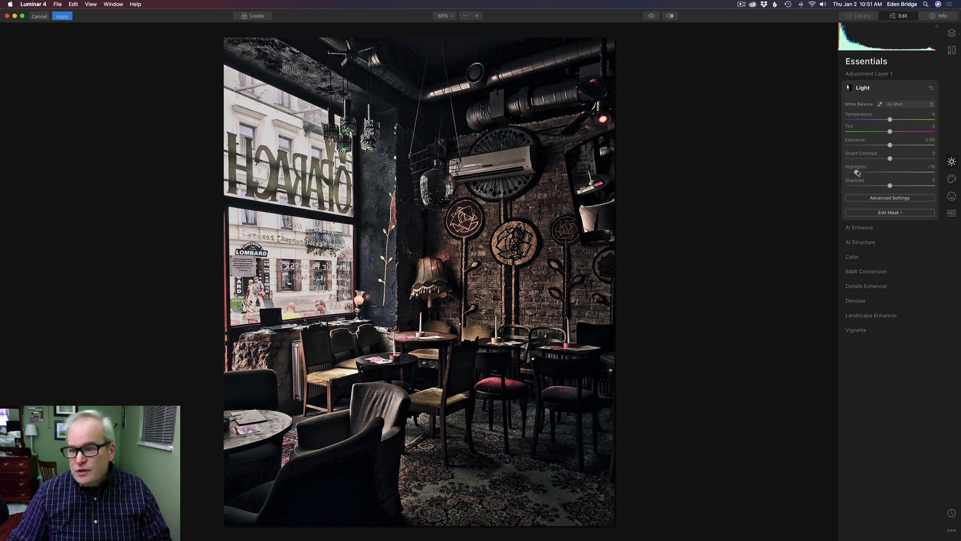
mouse_move(858, 173)
mouse_down()
mouse_move(871, 173)
mouse_move(860, 173)
mouse_up()
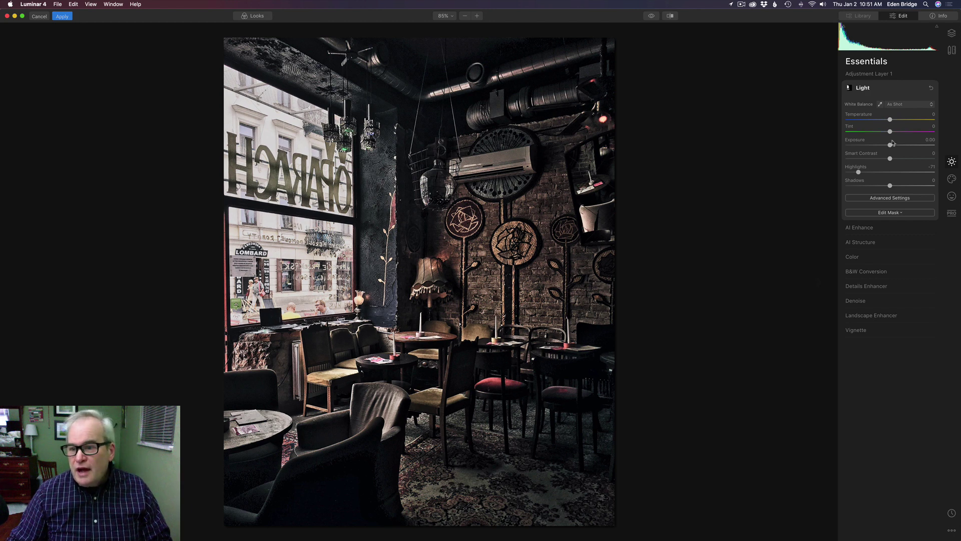
drag(891, 145, 876, 145)
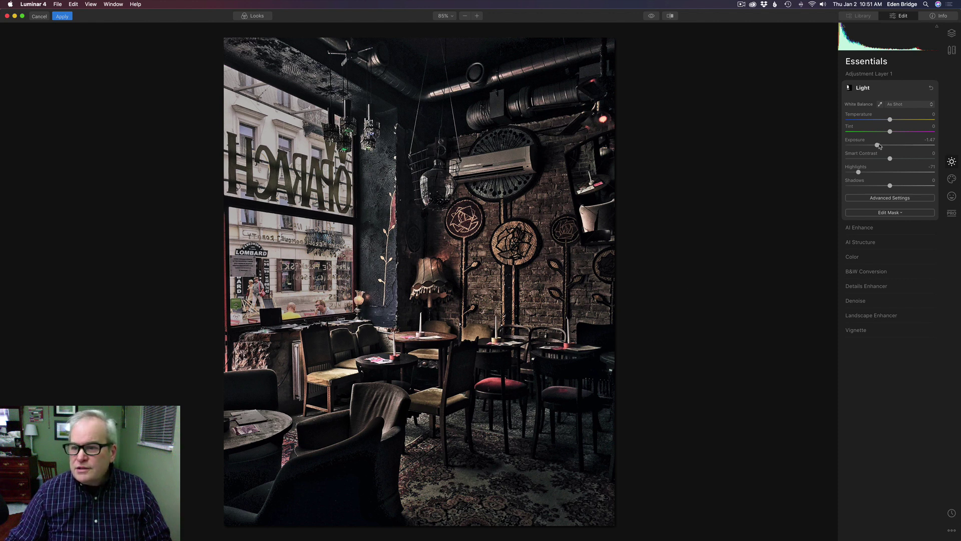
drag(877, 145, 878, 146)
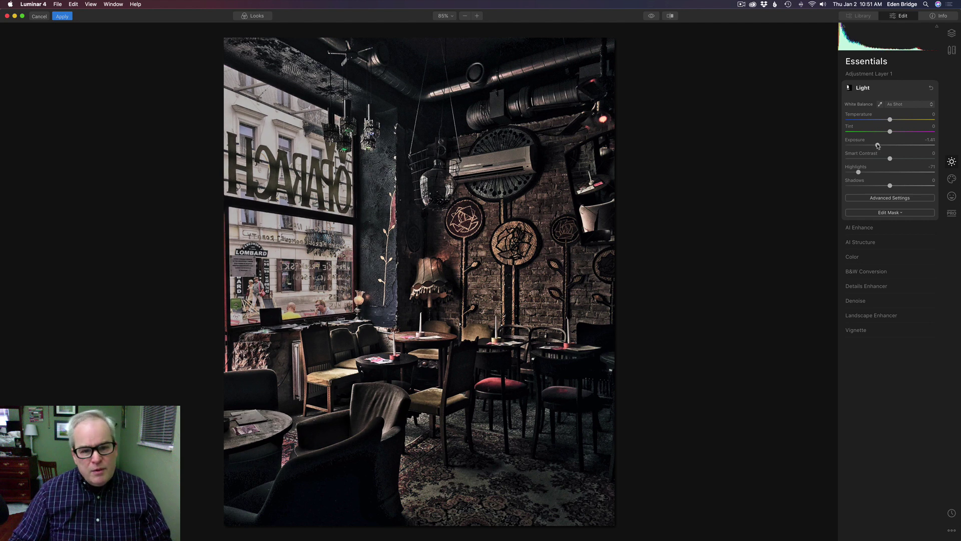
Step: Copy the Light adjustment's window mask and paste it as the Color adjustment's brush mask
click(881, 258)
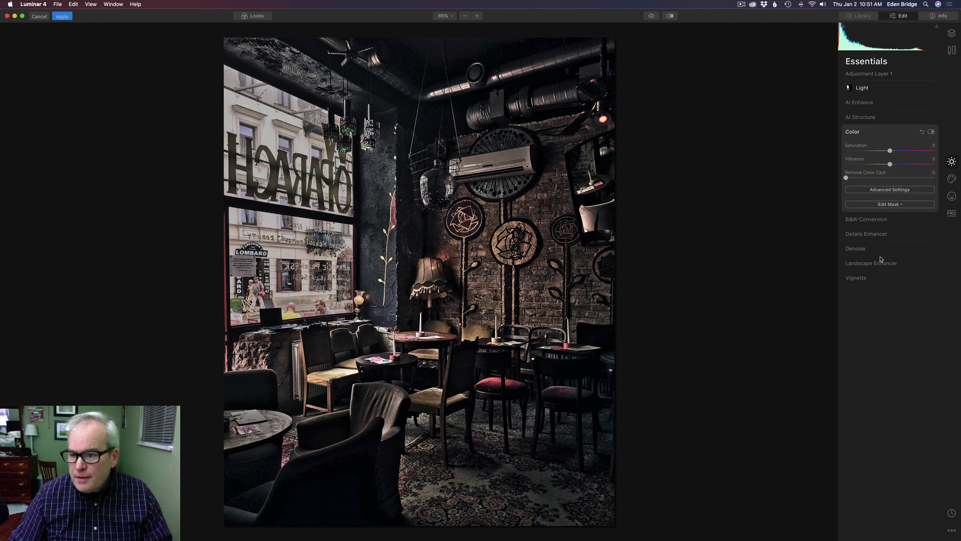
right_click(849, 89)
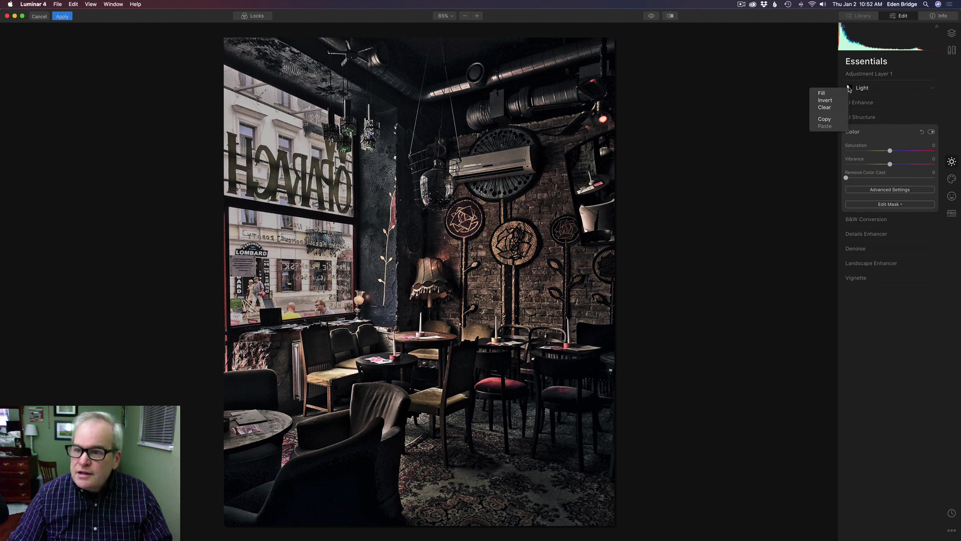
click(824, 119)
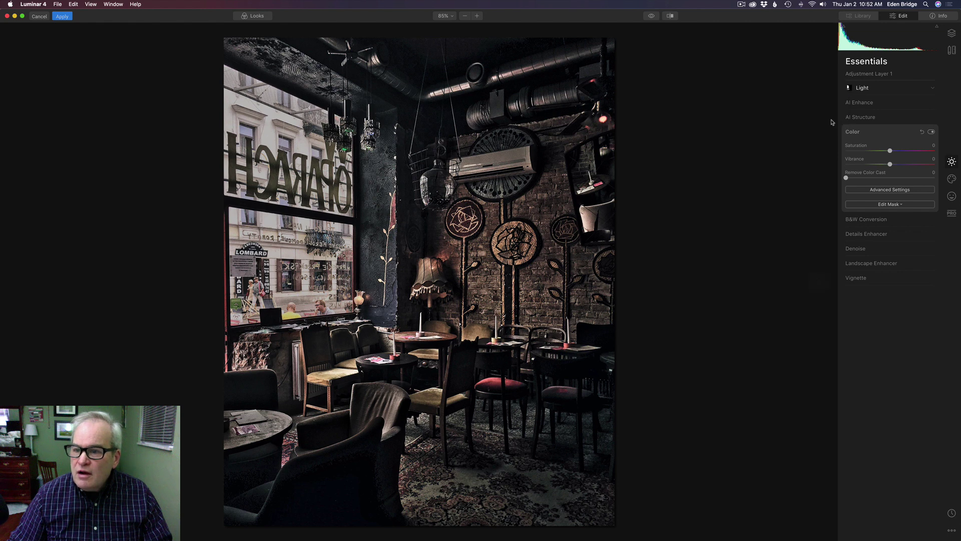
click(887, 205)
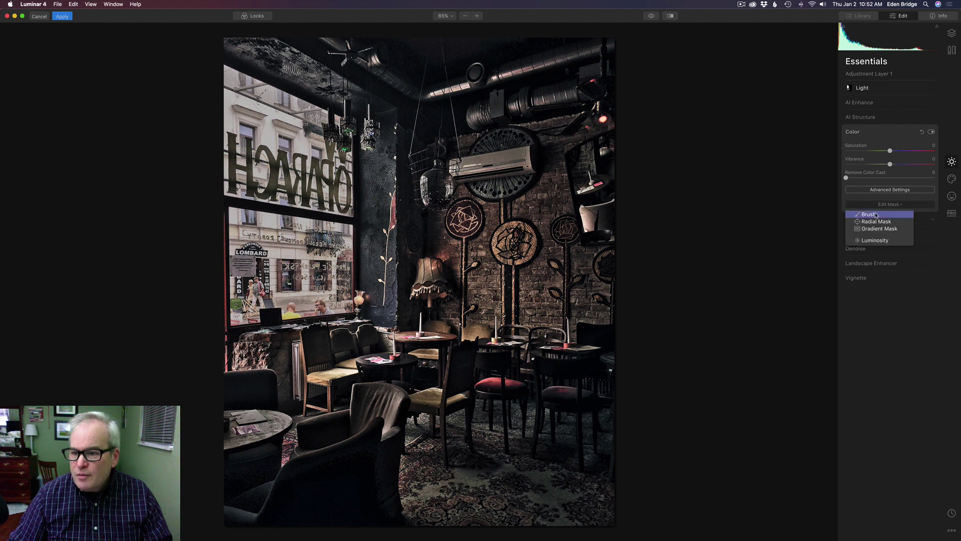
click(876, 214)
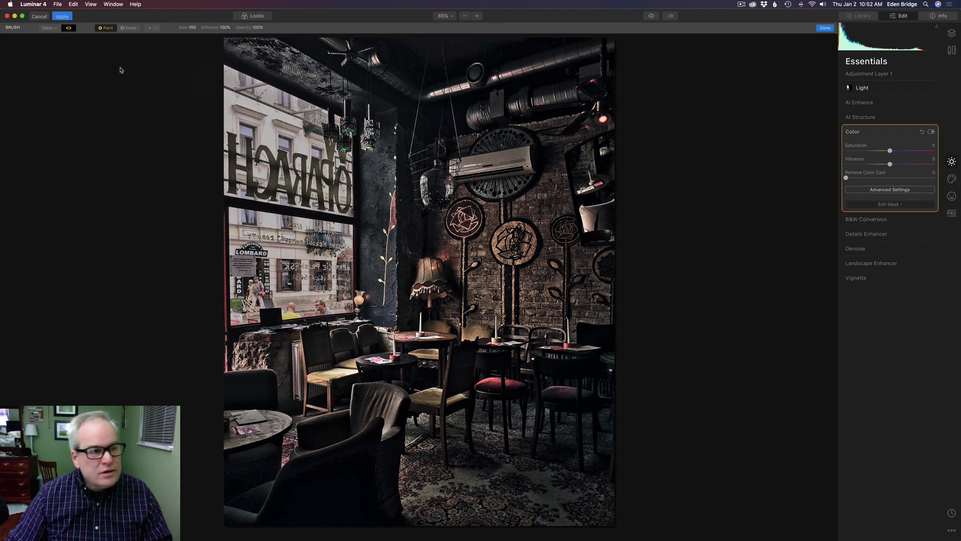
click(56, 30)
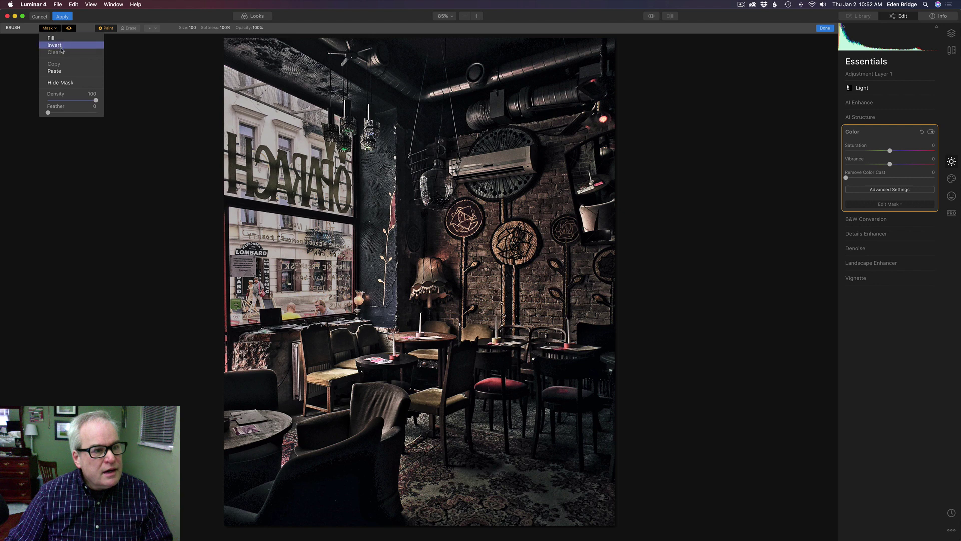
click(64, 74)
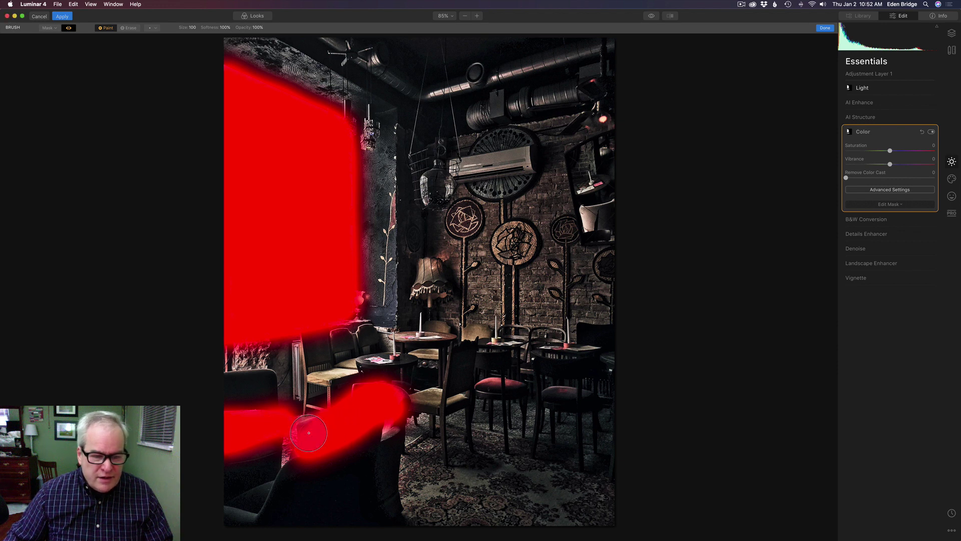
click(825, 28)
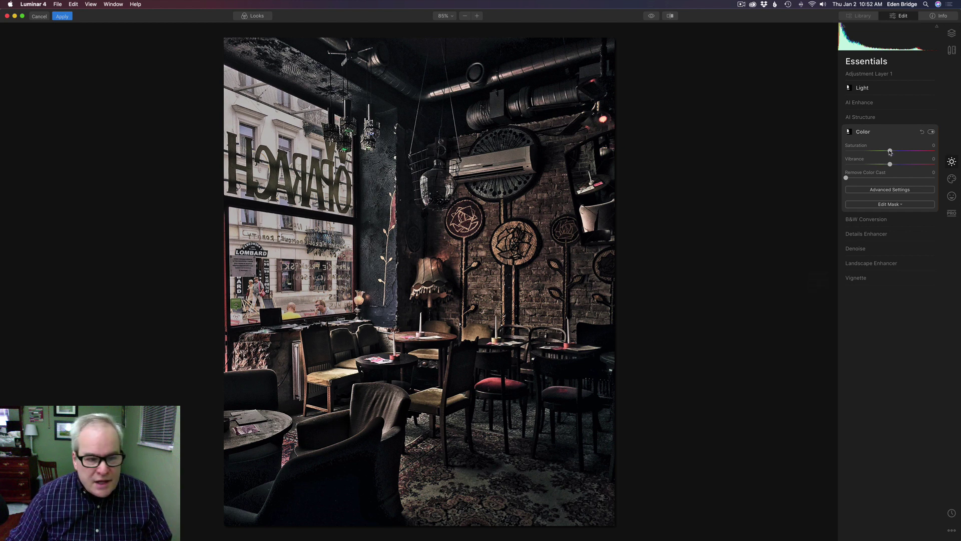
Step: Lower the window's Color Saturation to -39, then toggle Color off and on to compare
drag(889, 151, 873, 149)
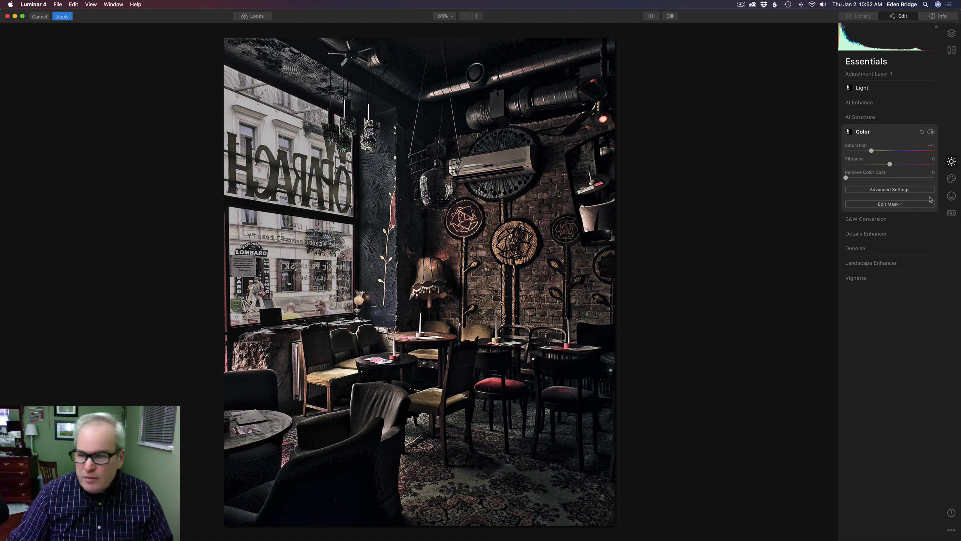
drag(871, 151, 873, 151)
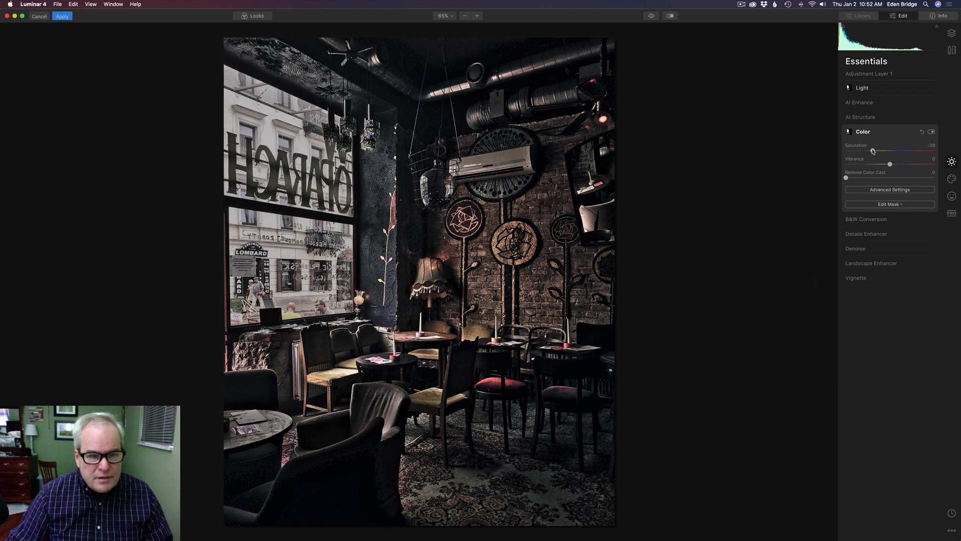
click(932, 132)
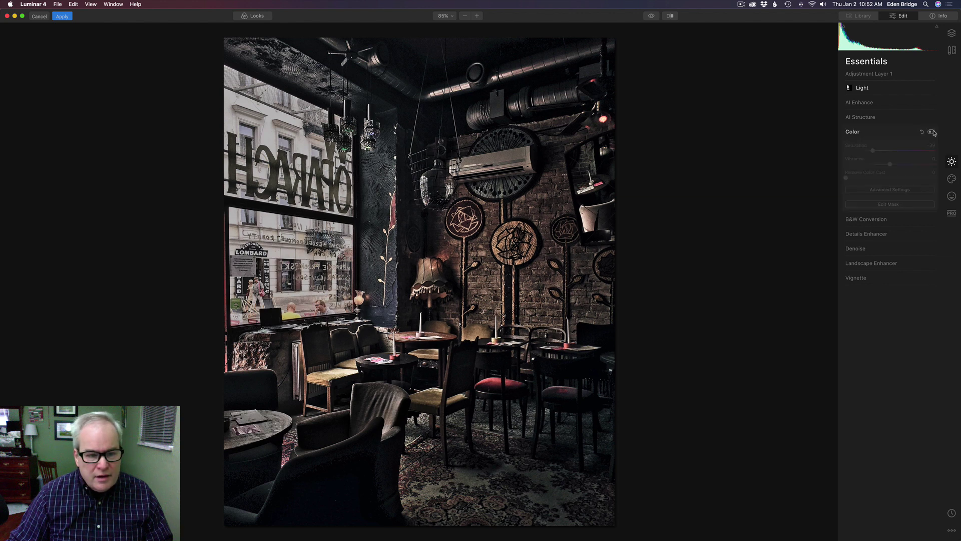
click(932, 131)
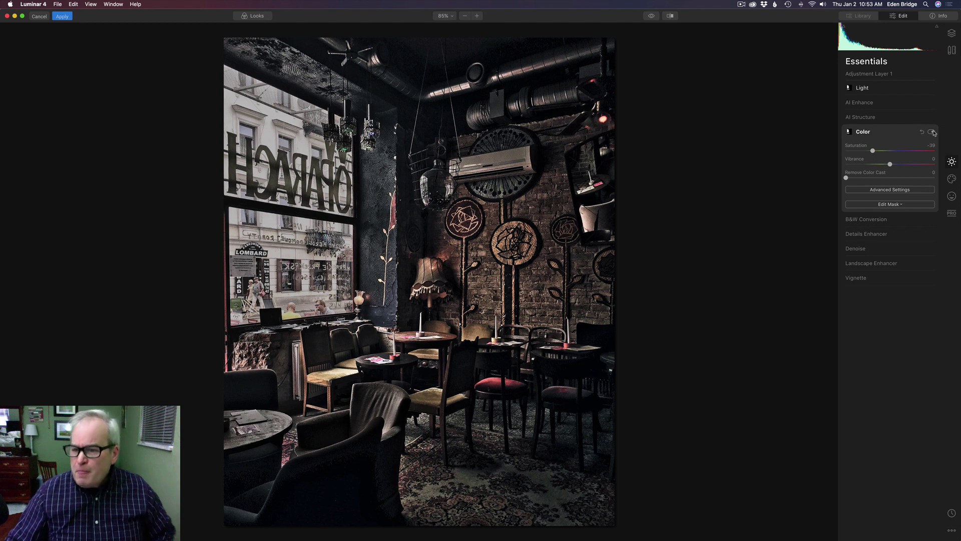
Step: Expand Vignette and set its Amount to about -45
click(878, 278)
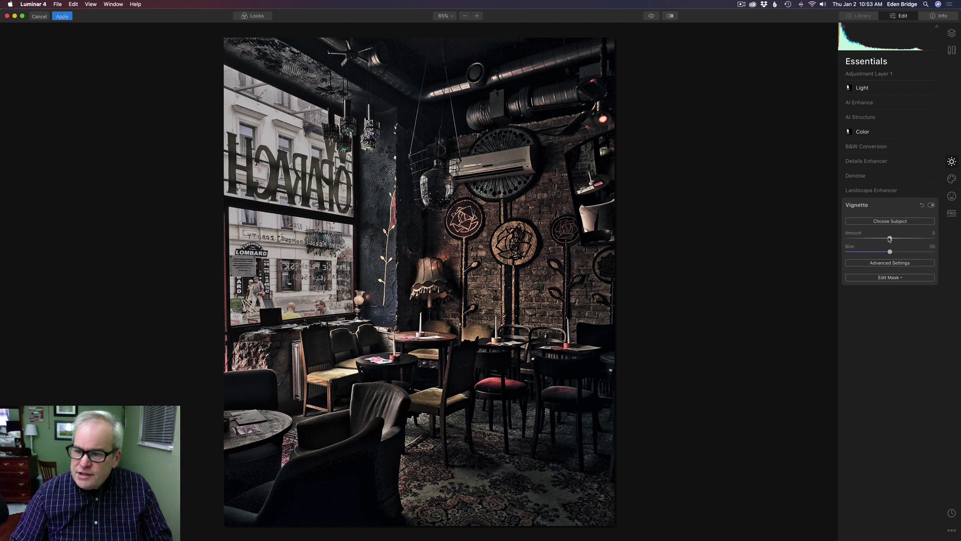
drag(890, 238, 872, 237)
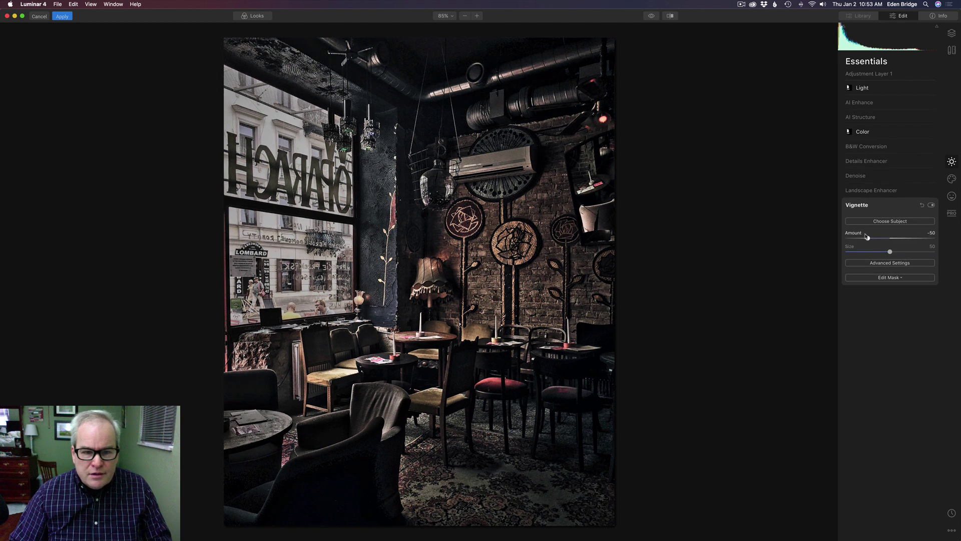
mouse_move(867, 237)
mouse_down()
mouse_move(880, 238)
mouse_move(870, 238)
mouse_up()
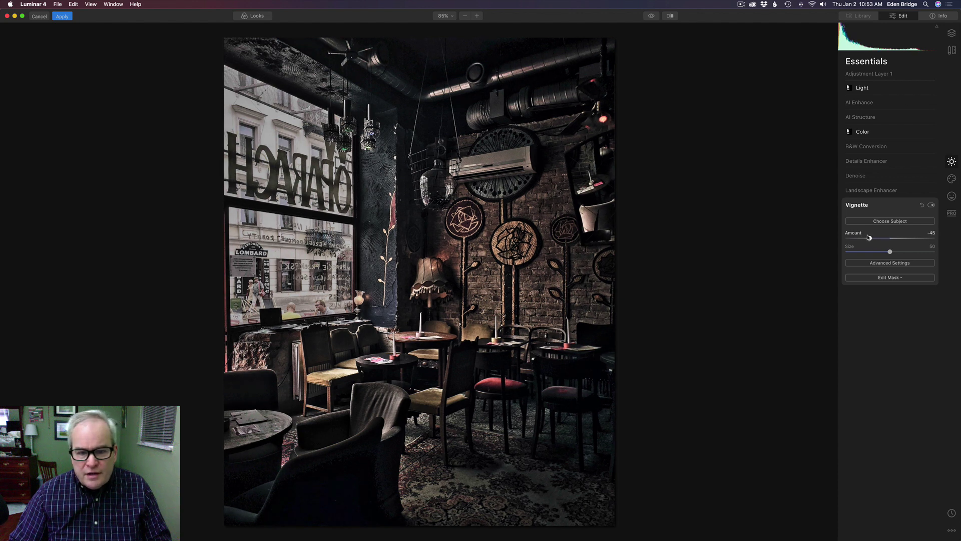
Step: Toggle the vignette off and on twice to compare, leaving it enabled
click(931, 205)
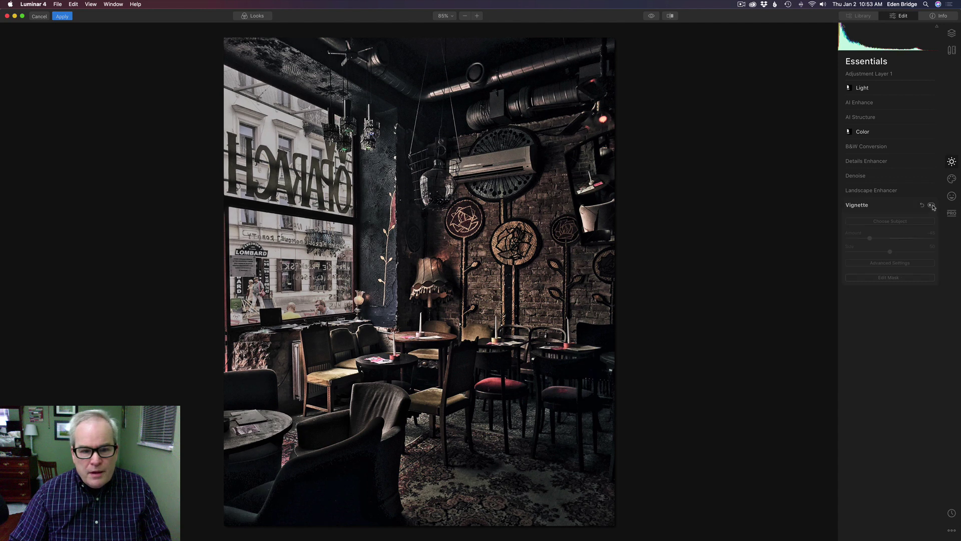
click(931, 205)
click(931, 206)
click(932, 205)
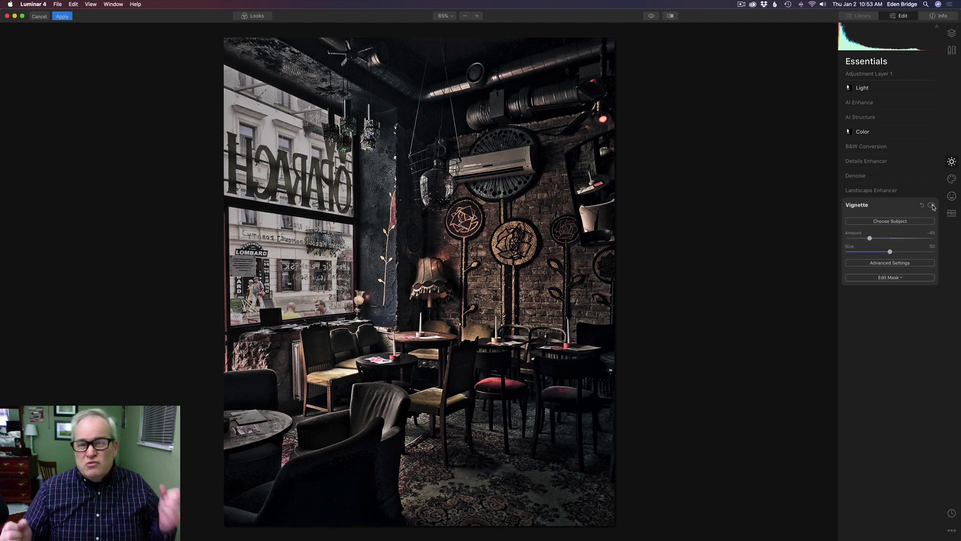
click(652, 17)
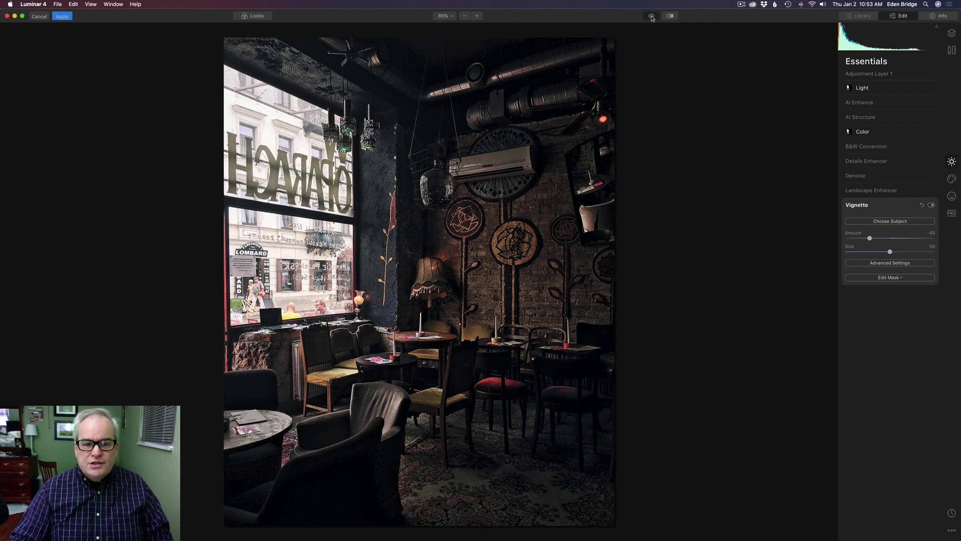
click(652, 17)
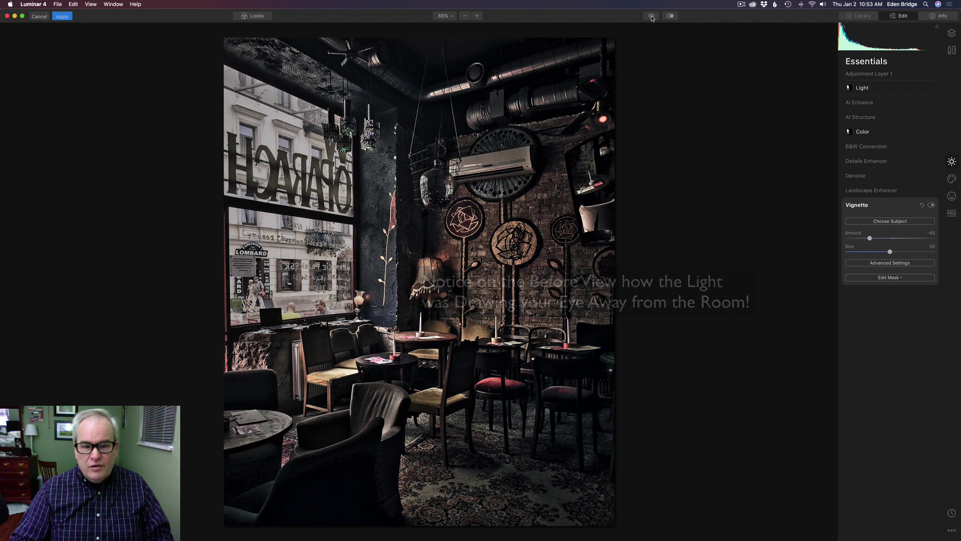
click(652, 16)
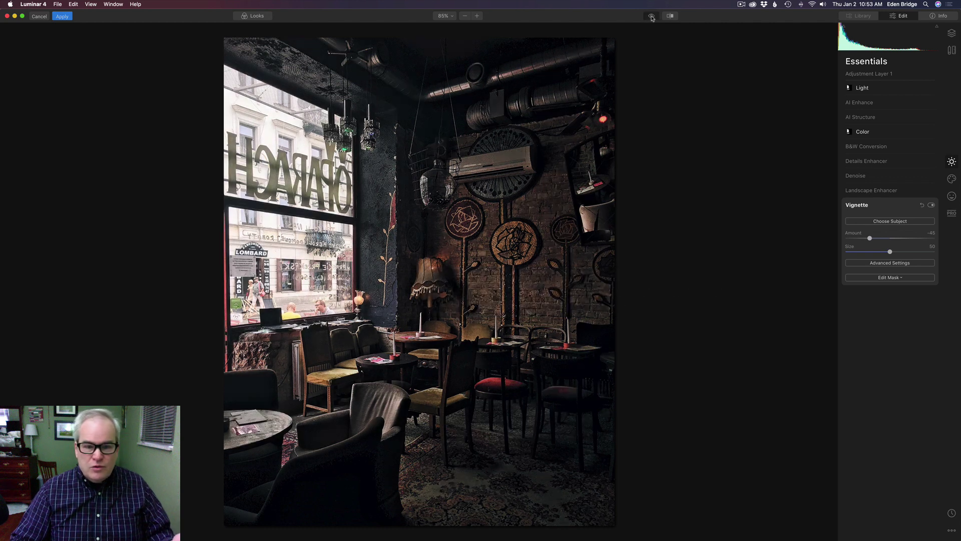